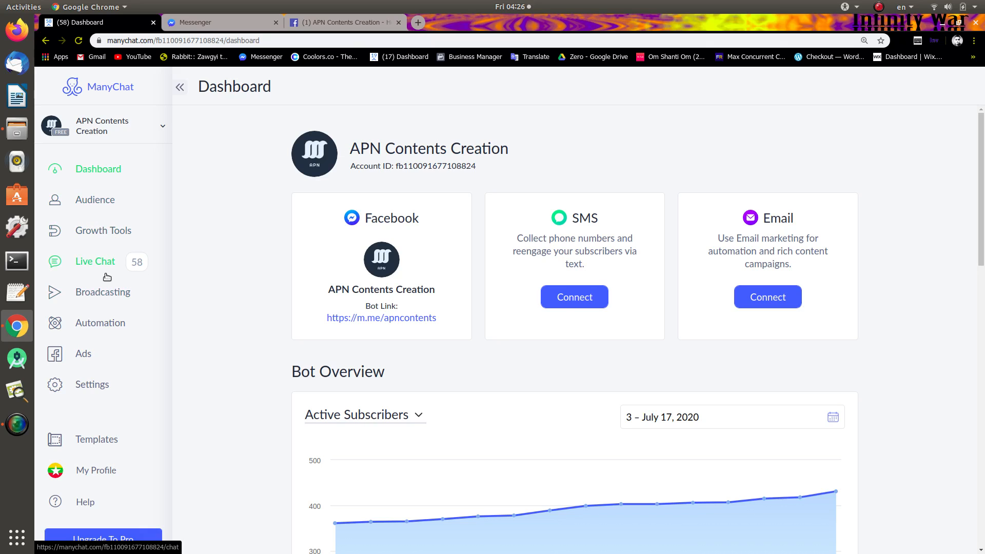
Create a new growth tool of the Messenger Ref URL type.
left_click(124, 231)
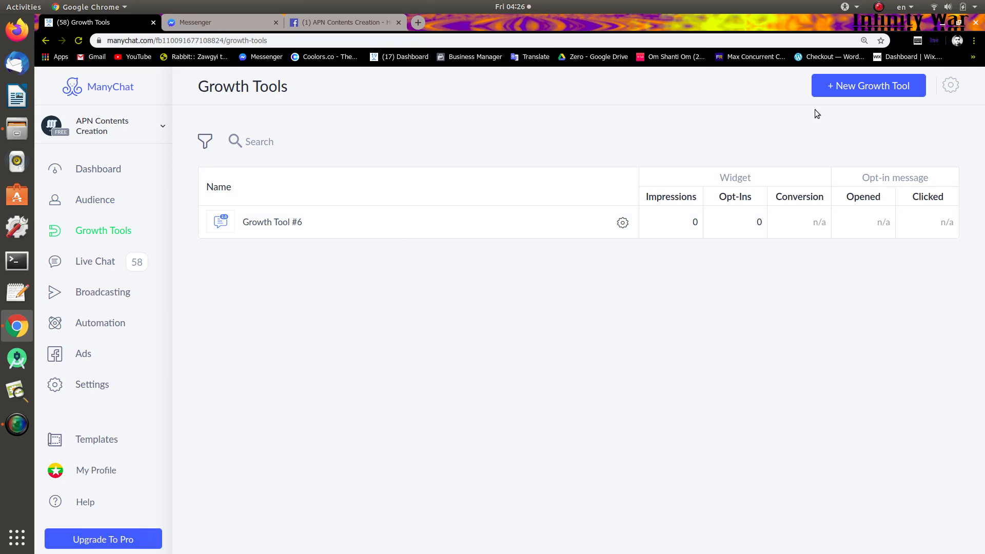
left_click(863, 88)
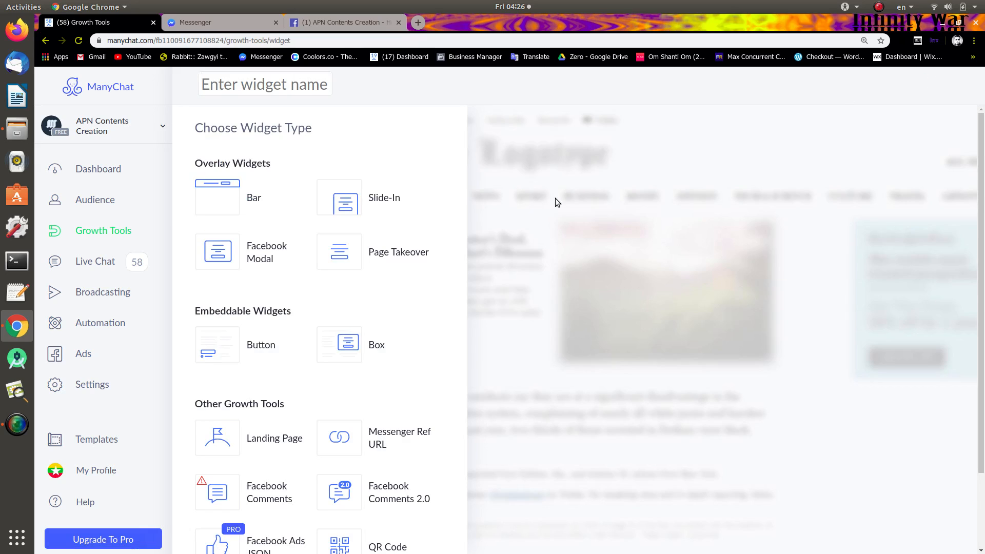
scroll(390, 367, "down", 1)
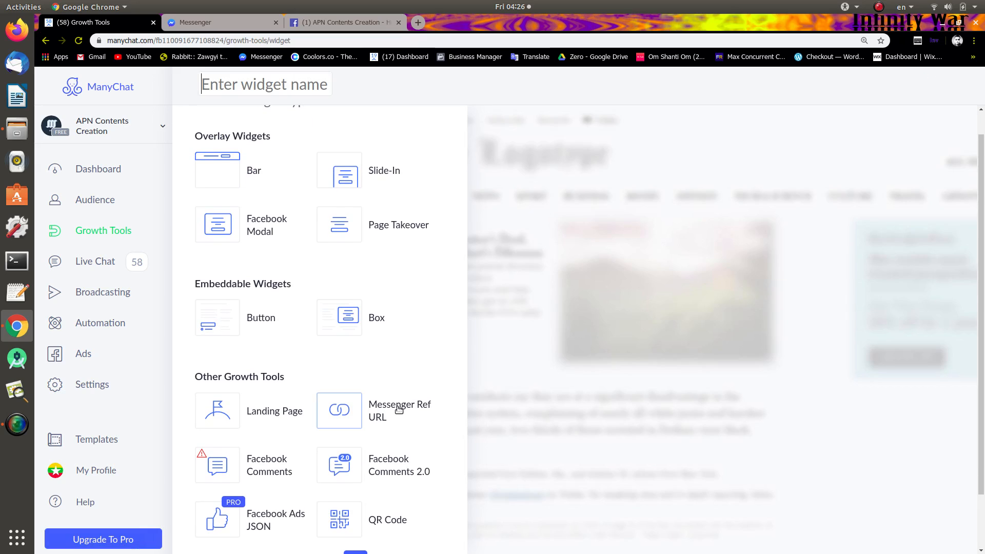
mouse_move(357, 419)
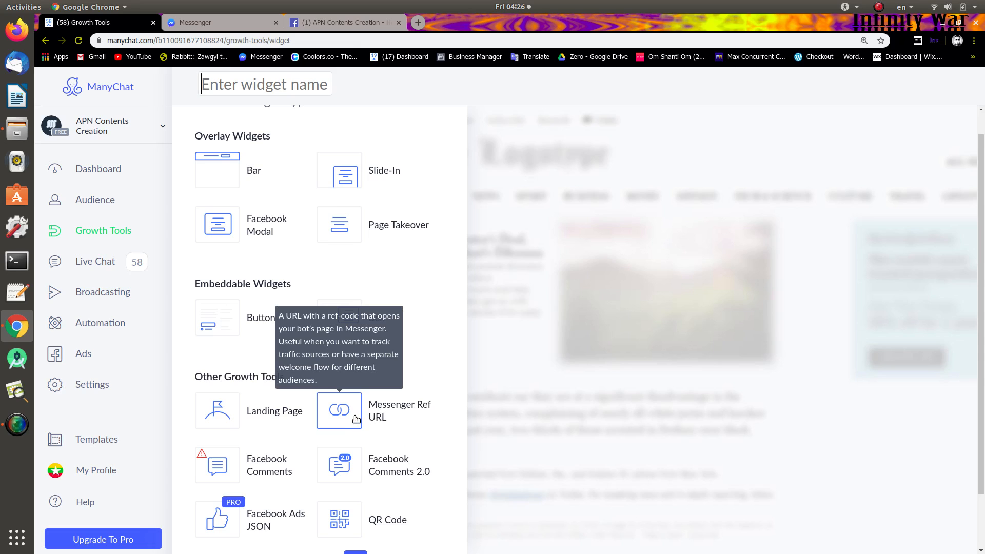
left_click(357, 418)
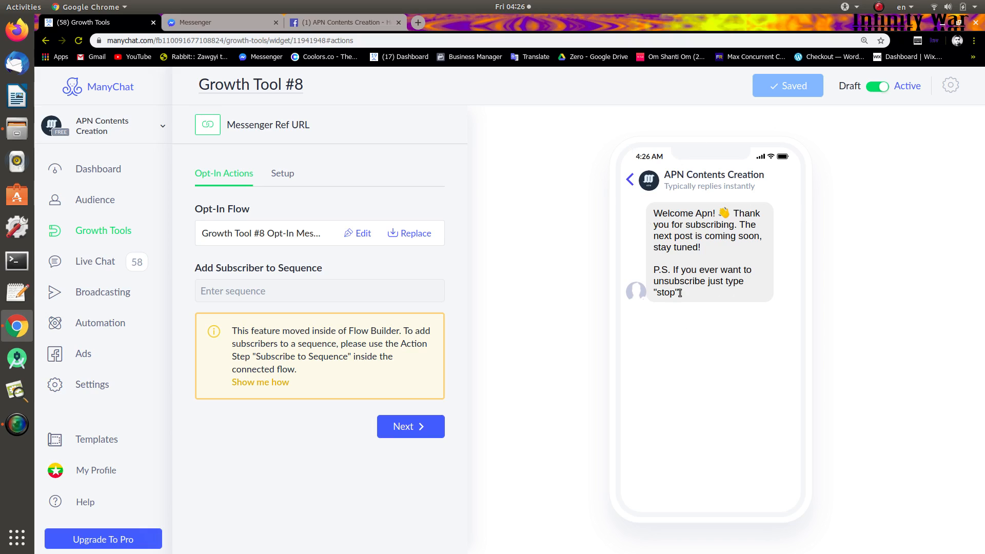
Open the growth tool's opt-in flow for editing and delete the default welcome message.
left_click(352, 234)
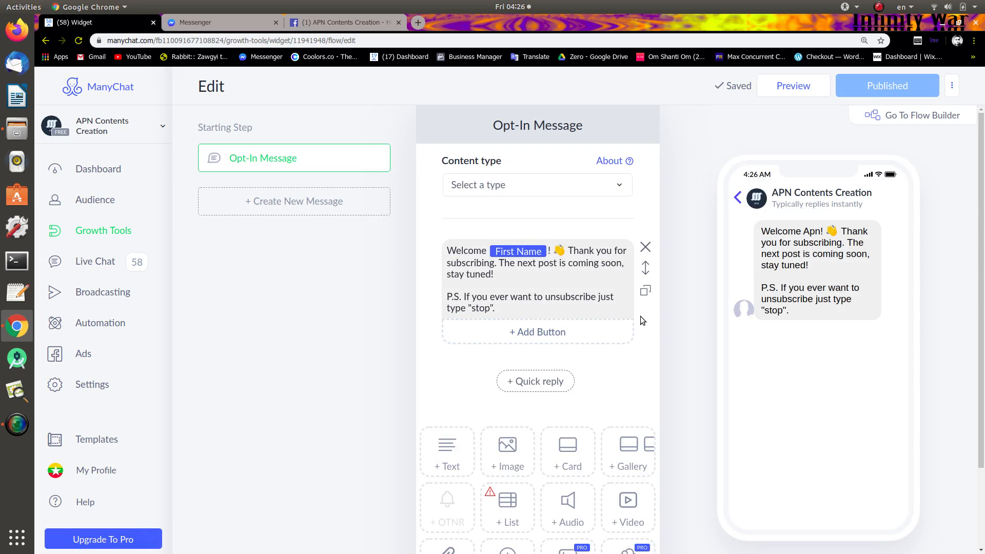
left_click(646, 248)
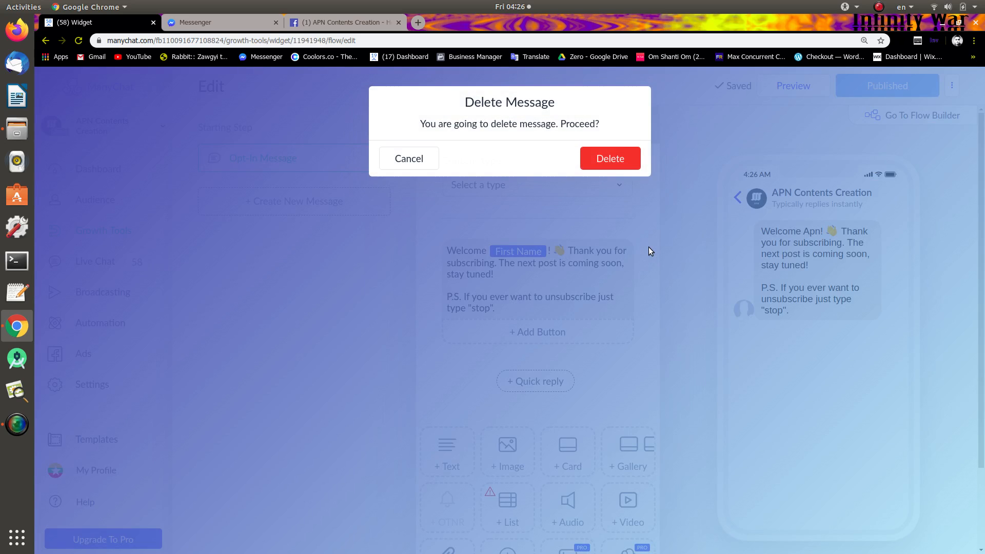
left_click(626, 158)
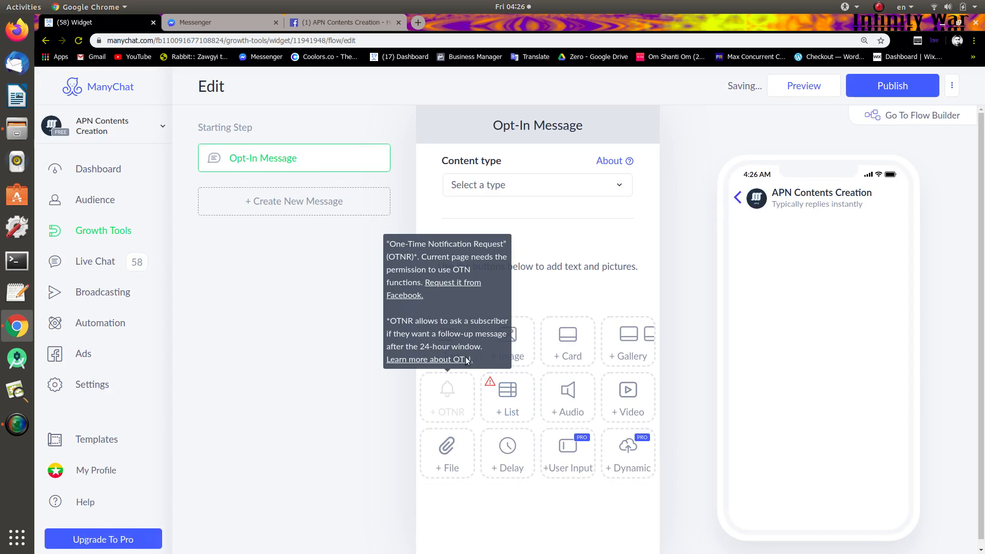
Add a text block with the copied Digital Content Marketing Online Class message asking for the reply APNCC, and publish the flow.
left_click(446, 348)
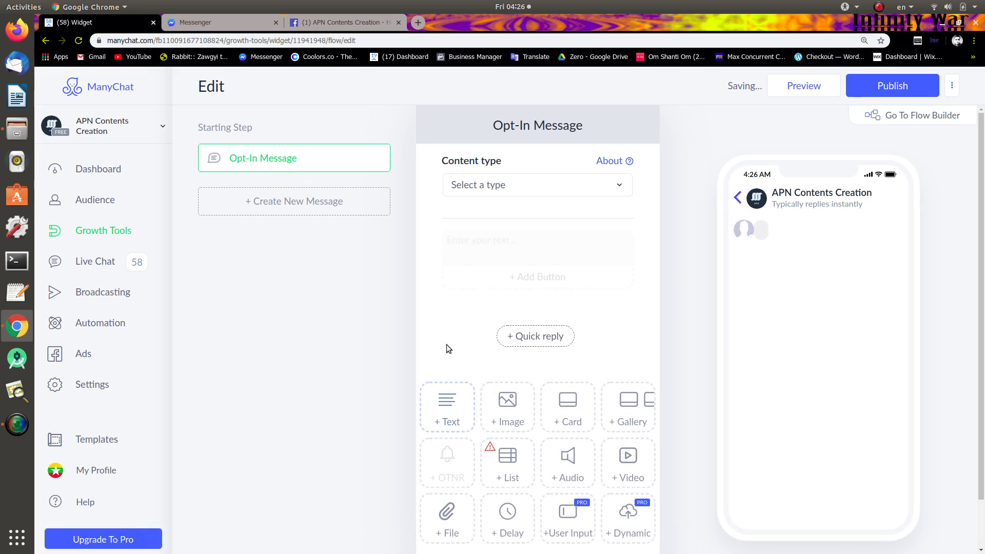
left_click(494, 258)
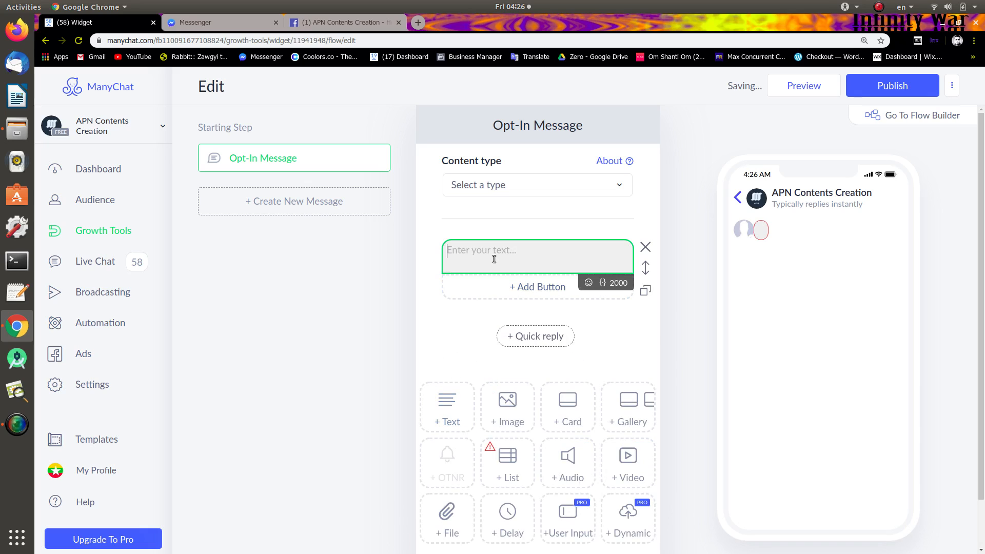
right_click(494, 258)
left_click(518, 330)
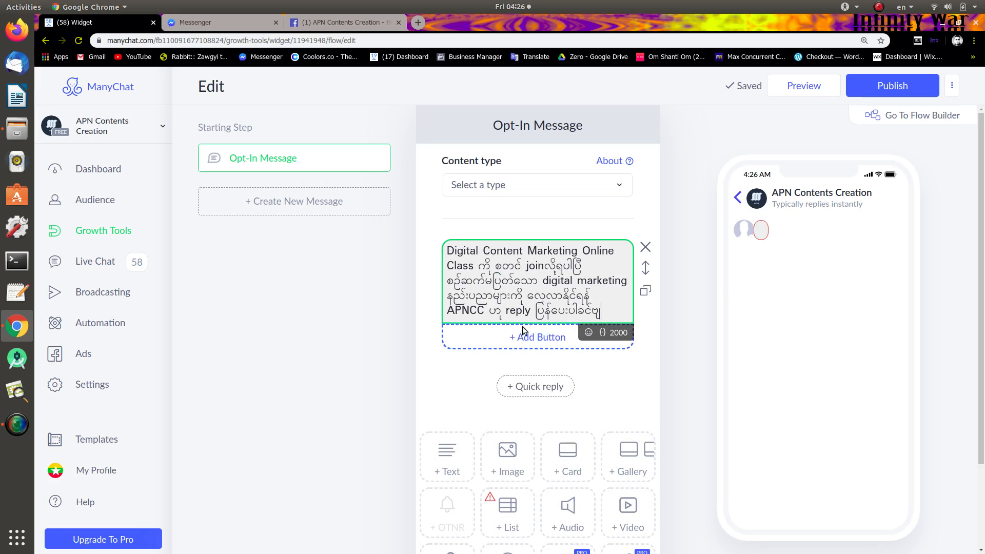
left_click(458, 387)
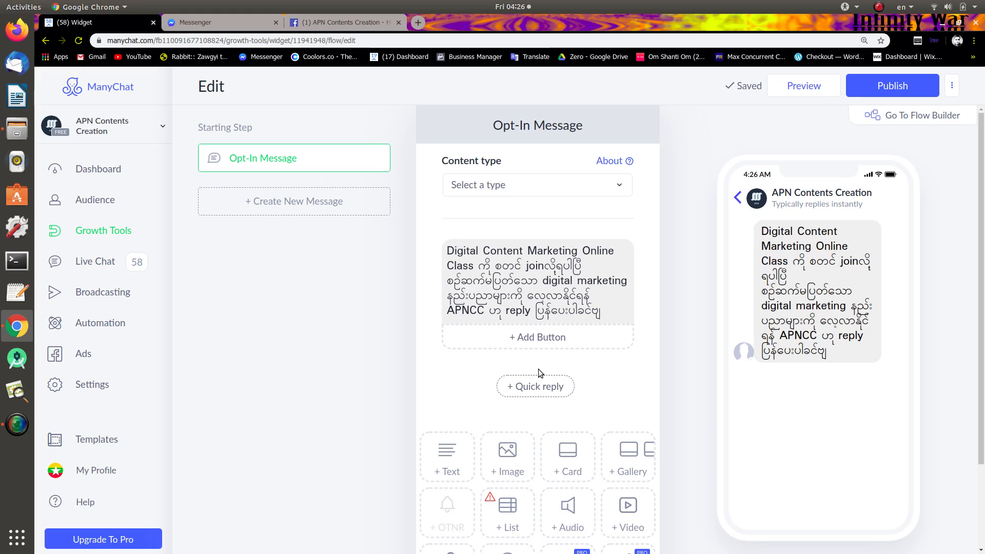
left_click(893, 87)
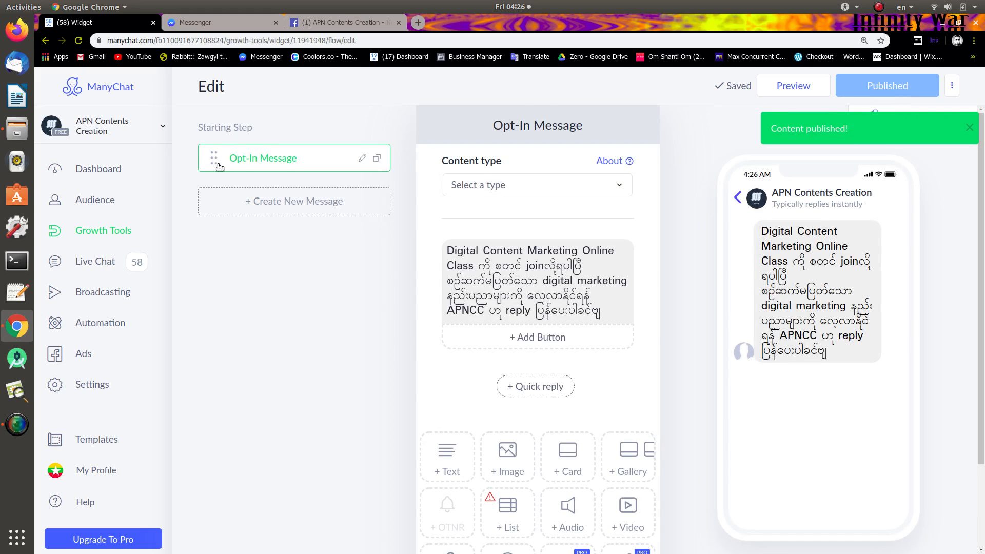
left_click(45, 40)
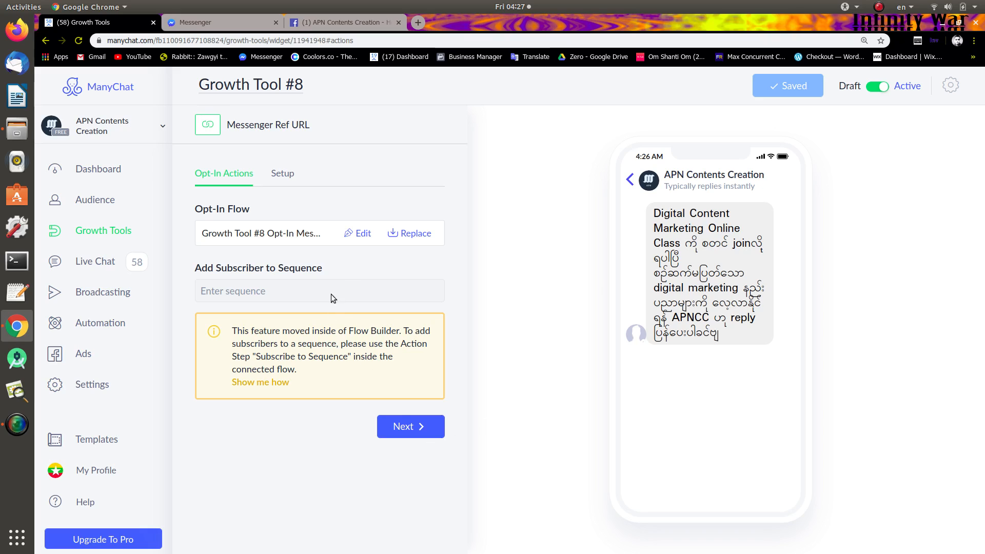
Go to the growth tool's setup and rename it "New Online Class".
left_click(405, 427)
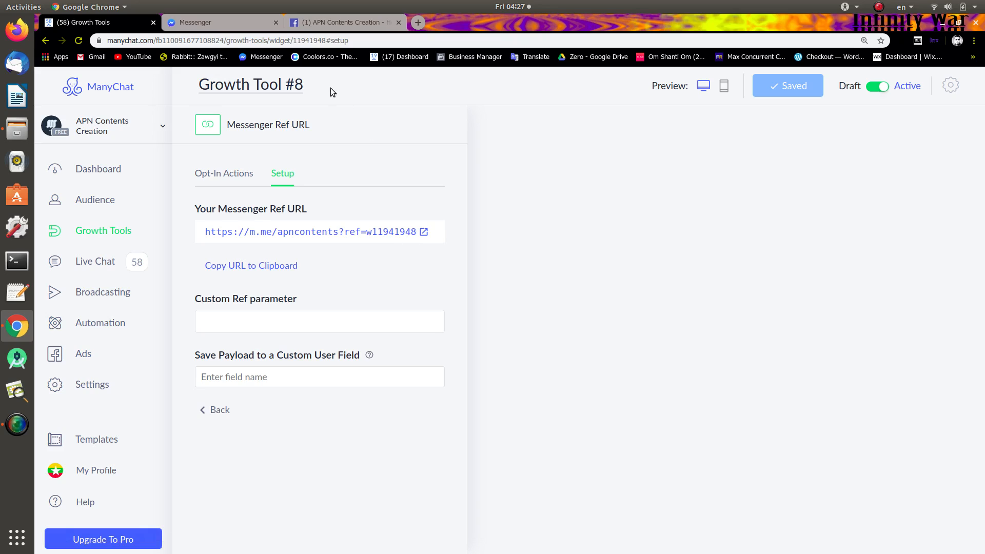
left_click(278, 89)
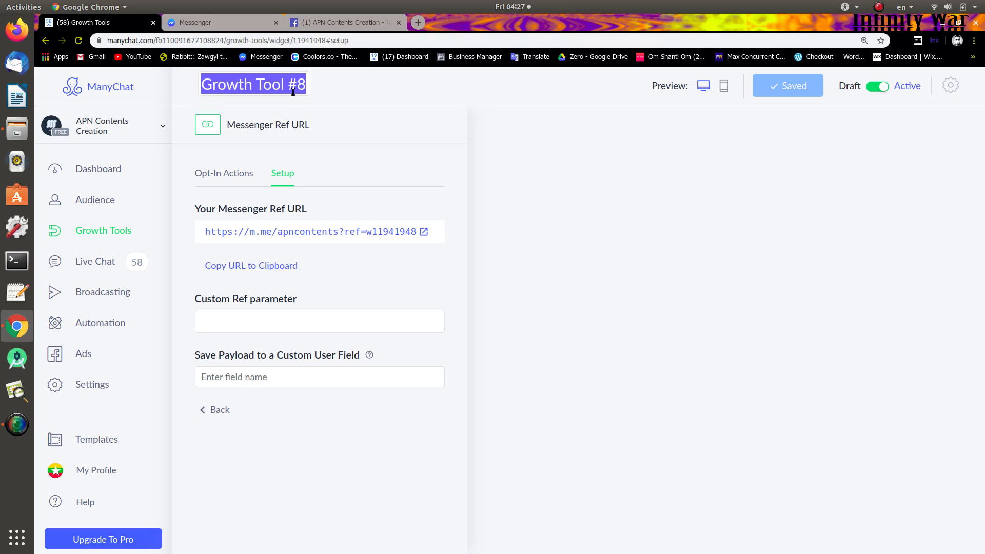
type("New Onli")
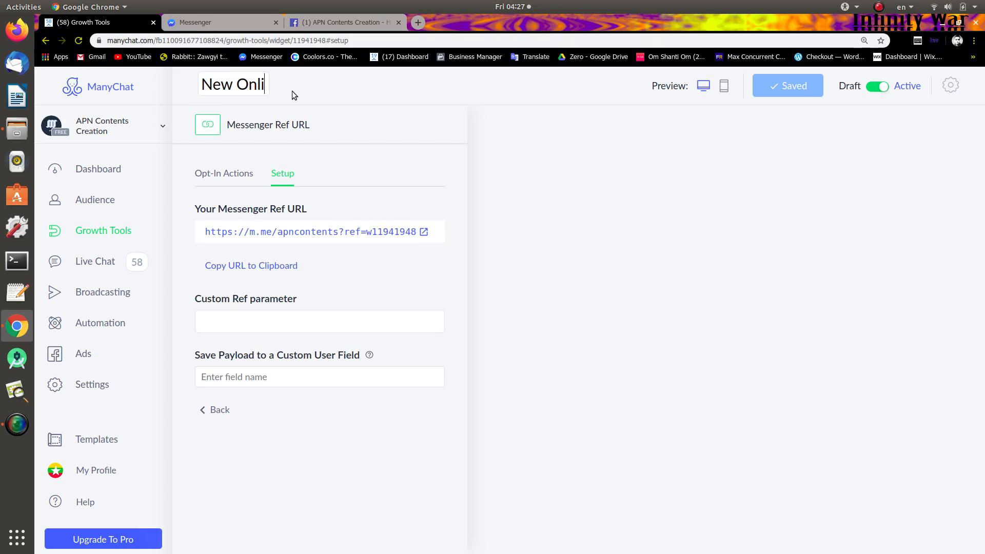
type("ne Class")
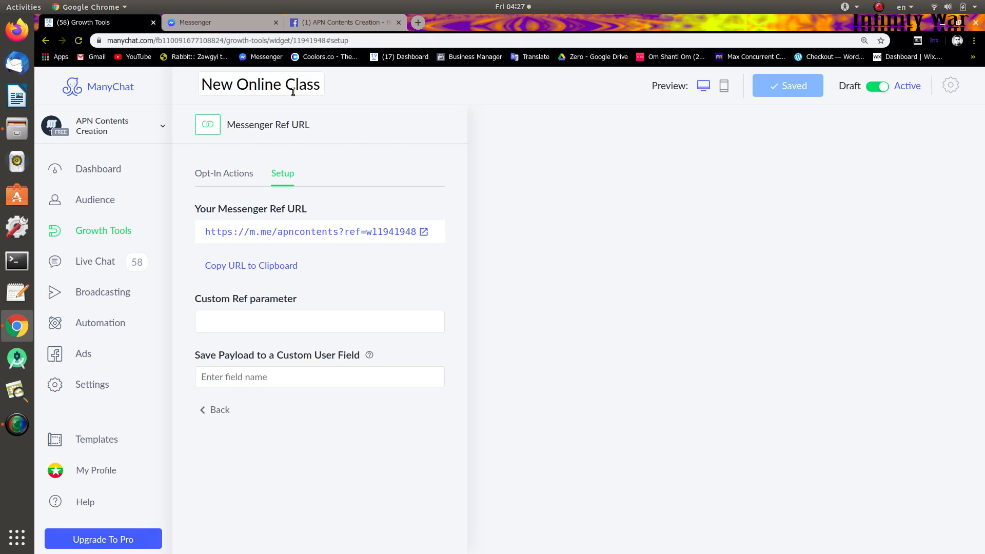
left_click(427, 100)
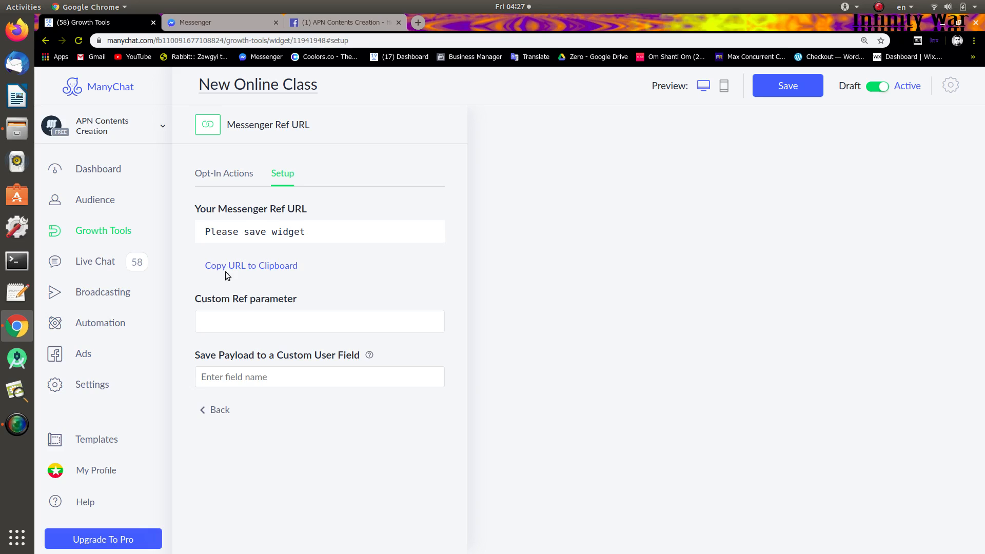
Set the custom ref parameter to "newonlineclass" and save the growth tool.
left_click(242, 319)
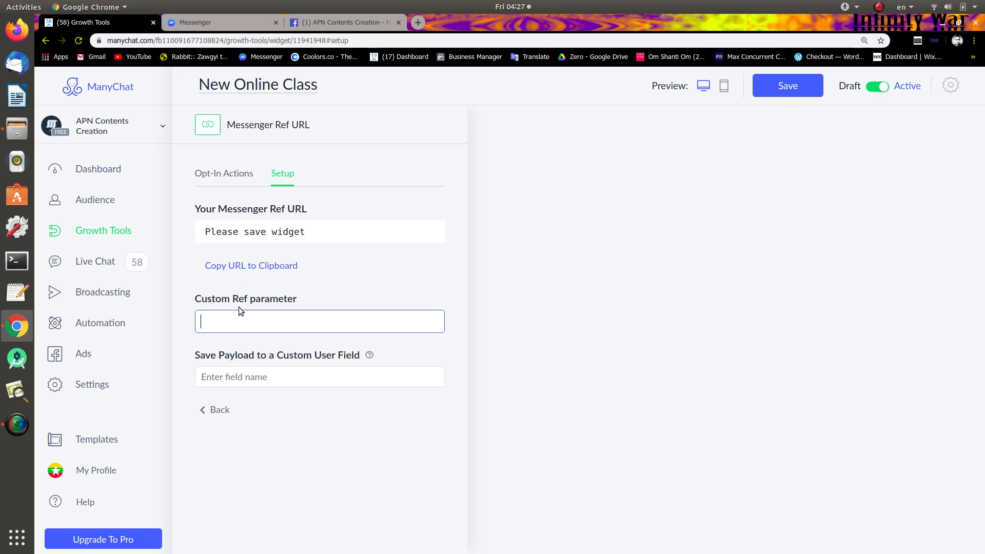
type("newonlineclass")
left_click(340, 431)
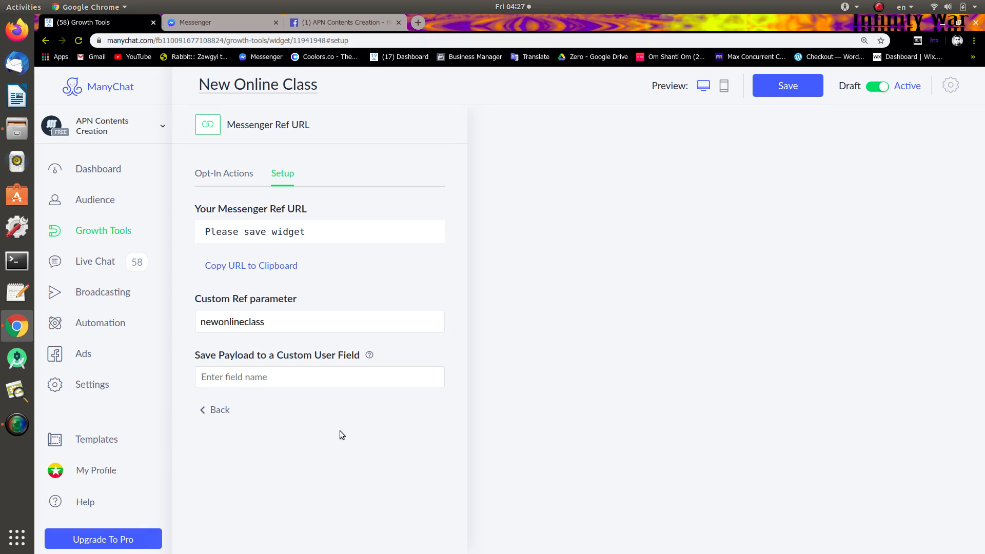
left_click(313, 385)
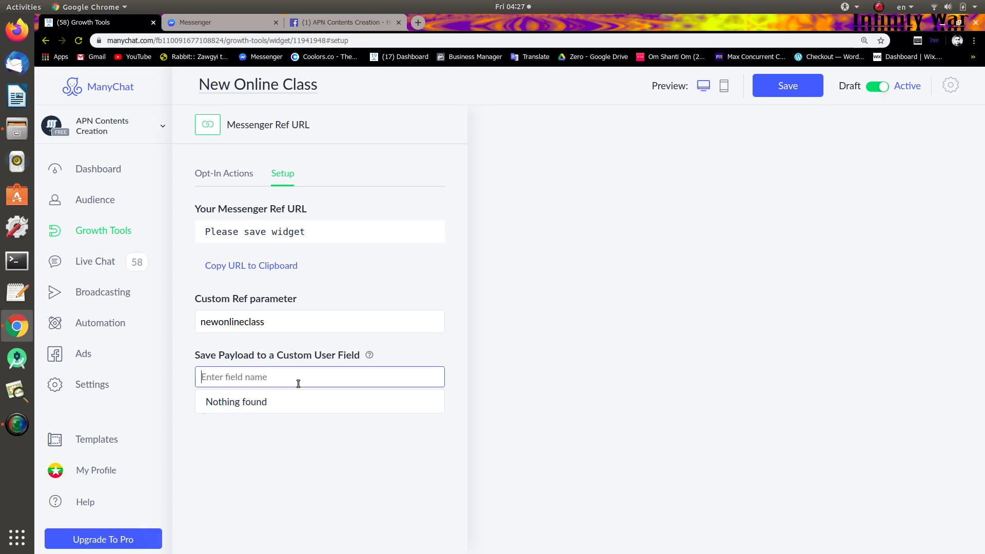
left_click(297, 324)
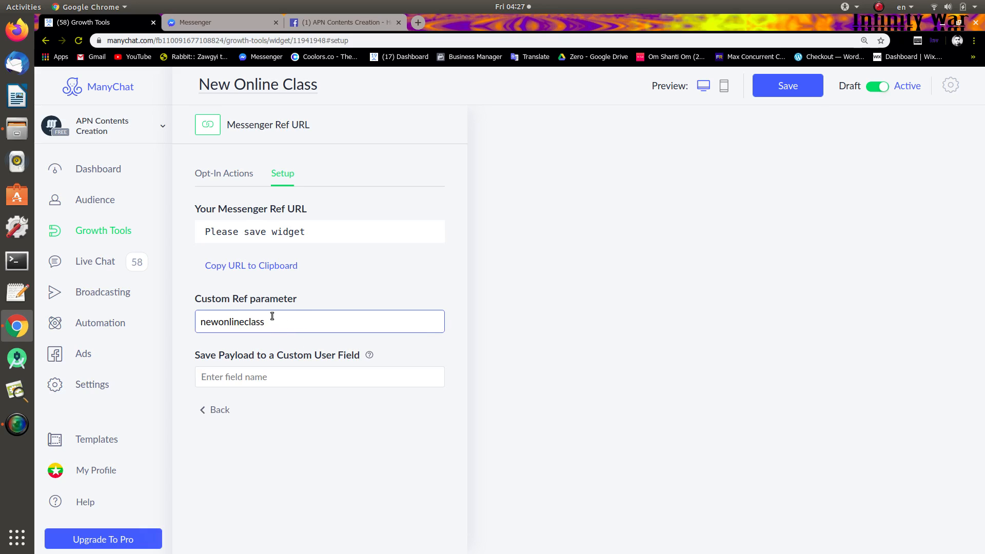
left_click_drag(275, 322, 176, 325)
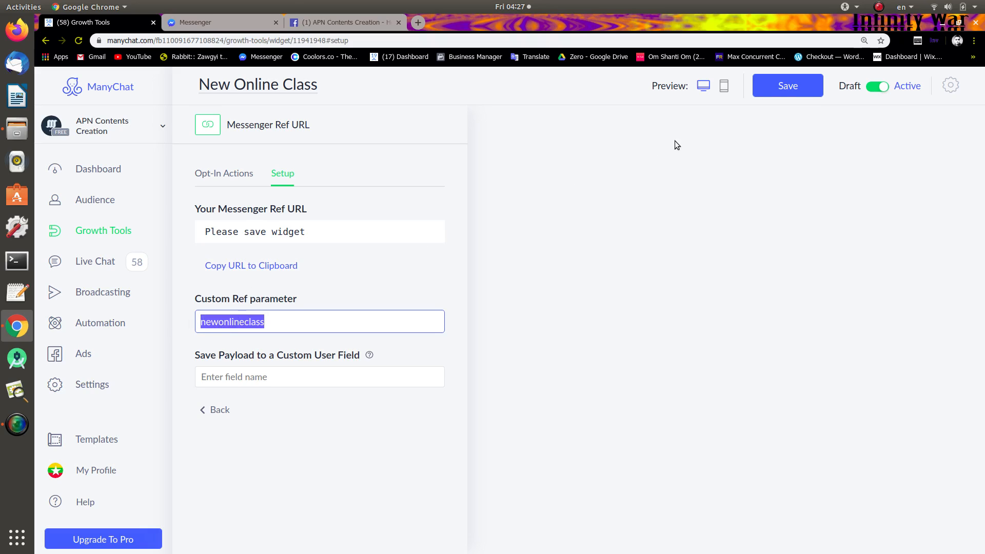
left_click(775, 87)
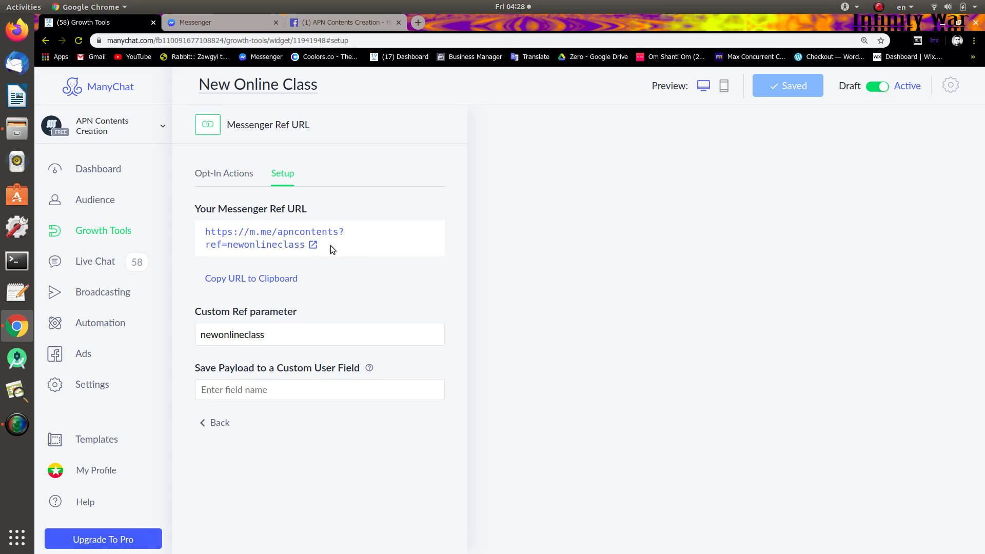
Copy the Messenger Ref URL and open it in a new browser tab to test the opt-in message.
left_click(236, 283)
left_click(420, 23)
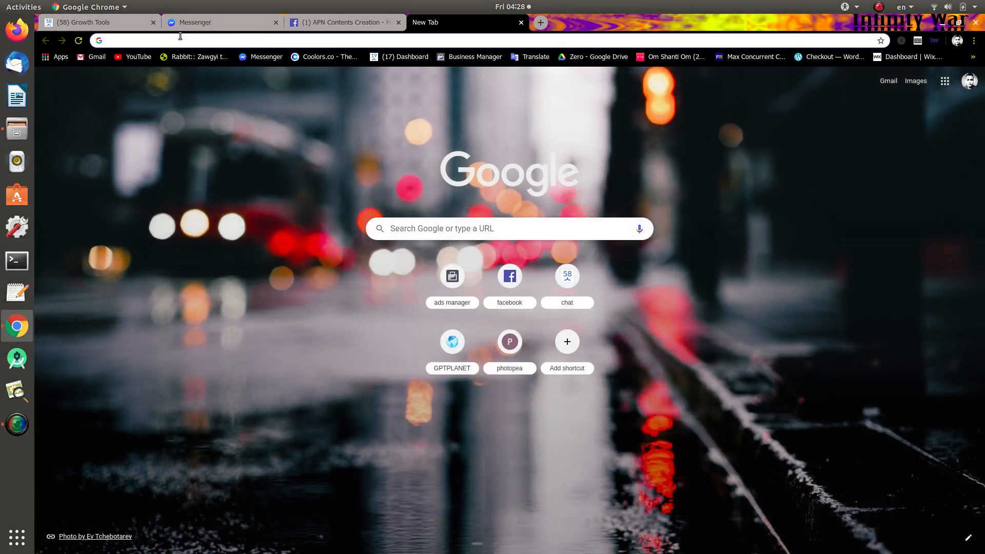
right_click(178, 38)
left_click(232, 110)
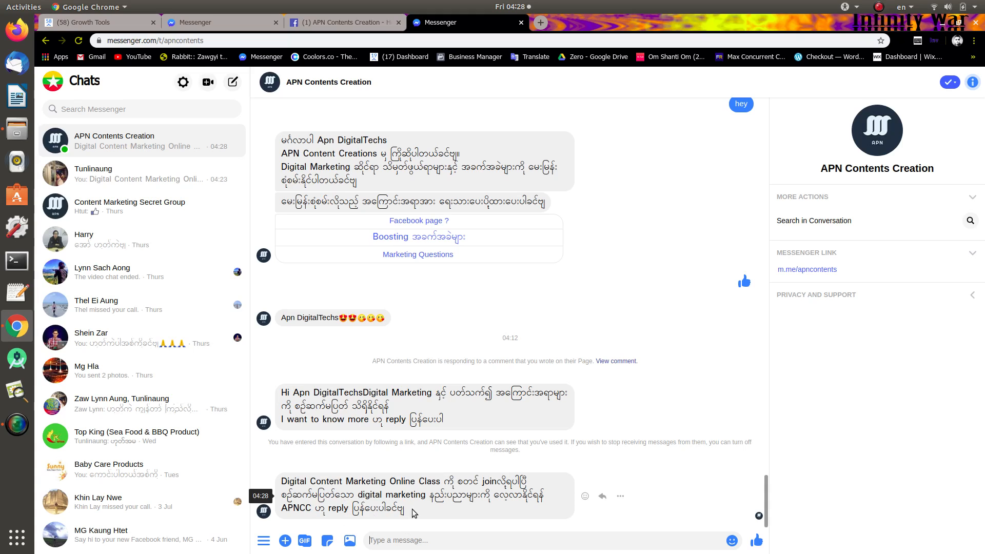
Return to the New Online Class growth tool and show its opt-in actions.
left_click(131, 23)
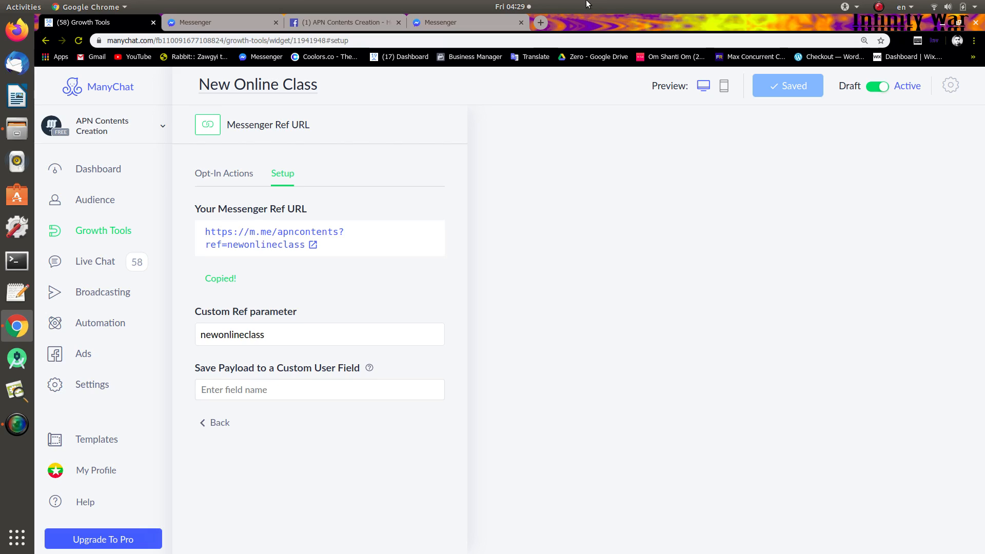
left_click(221, 173)
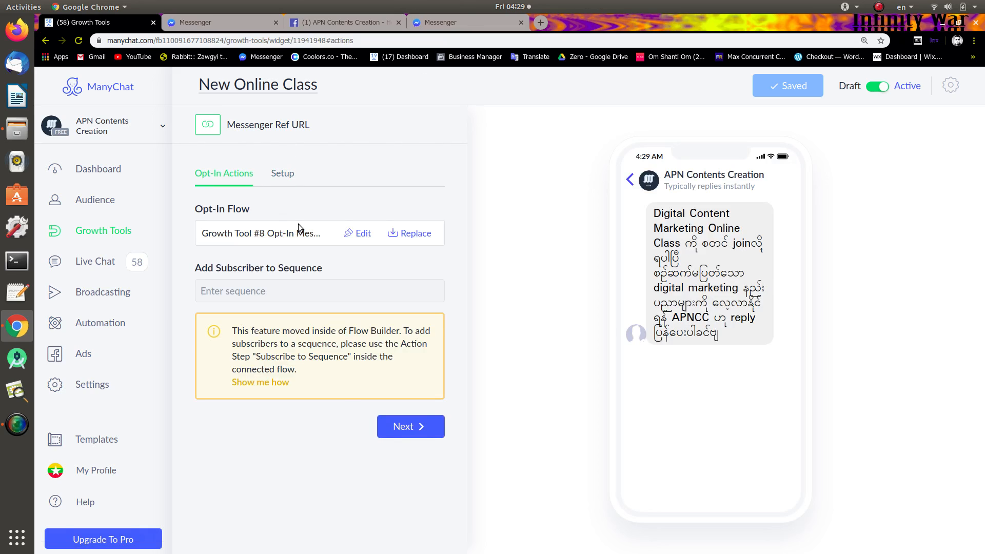